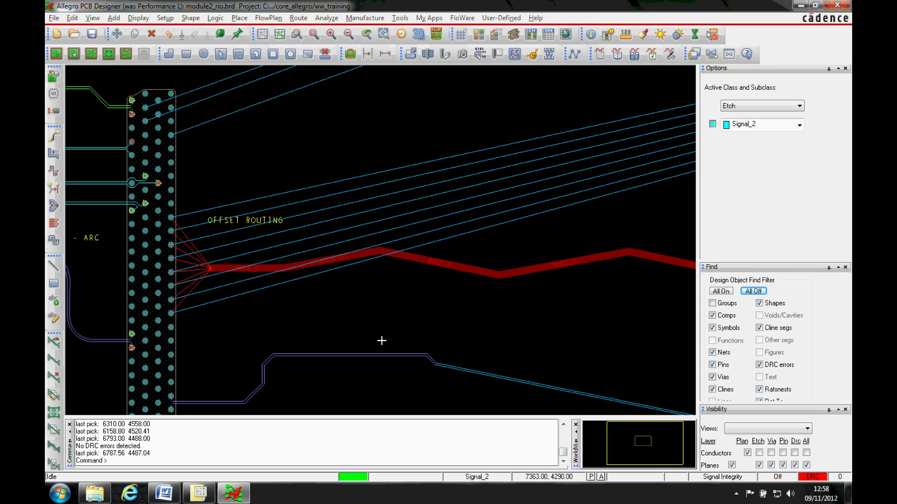
# Step: Start an Add Connect route from the Offset1_P pin with a 10.00 route offset
pyautogui.click(54, 136)
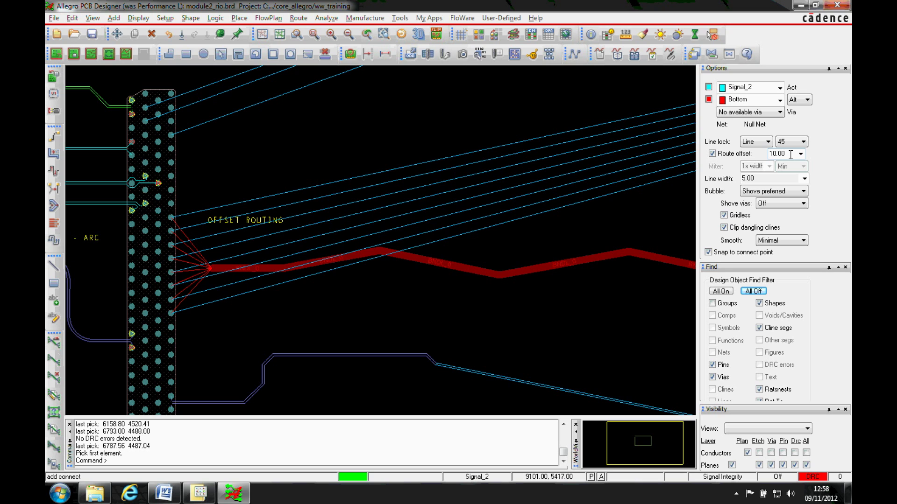
pyautogui.click(210, 306)
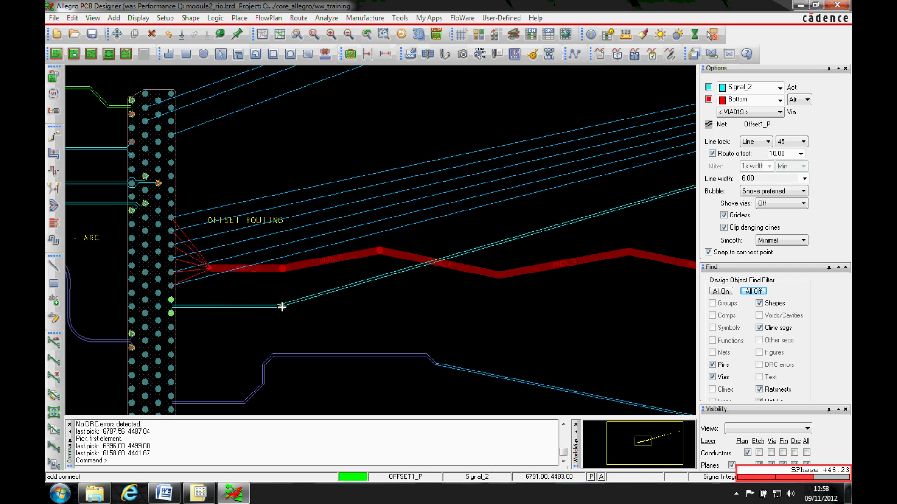
pyautogui.scroll(2, 281, 307)
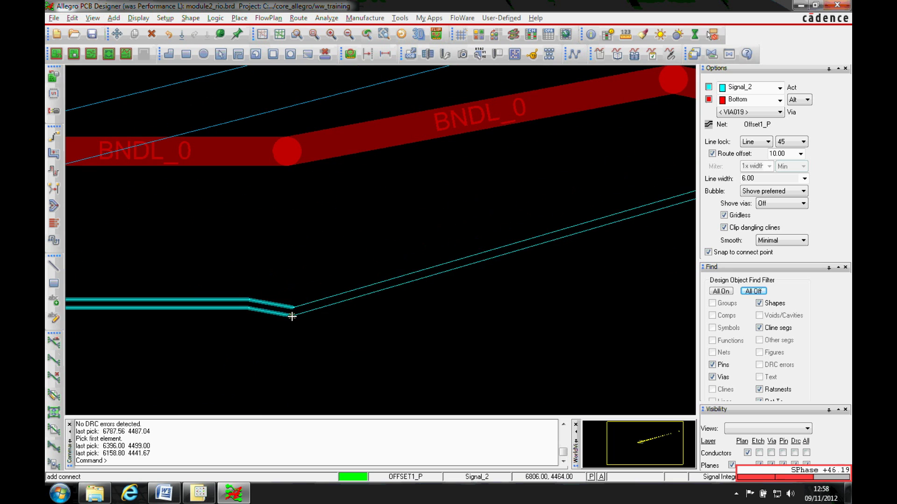
# Step: Route the Offset1_P pair through its first bends along the BNDL_0 guide
pyautogui.click(290, 308)
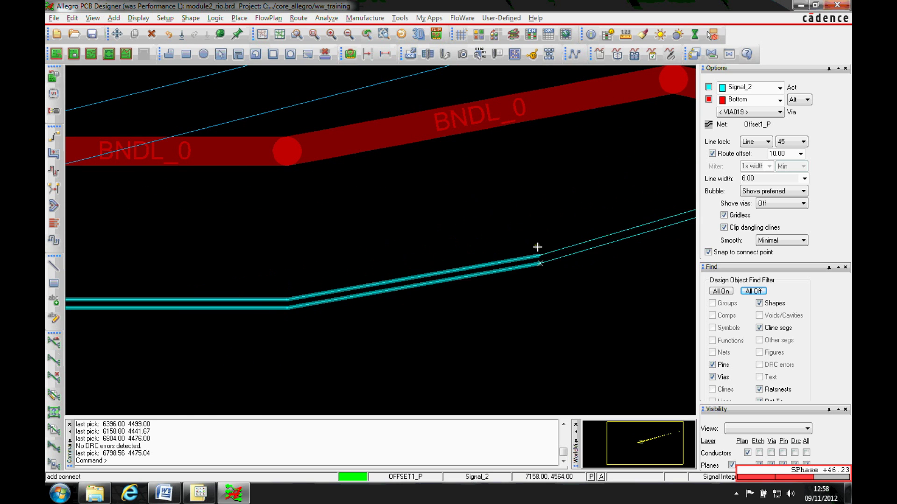
pyautogui.scroll(-2, 582, 240)
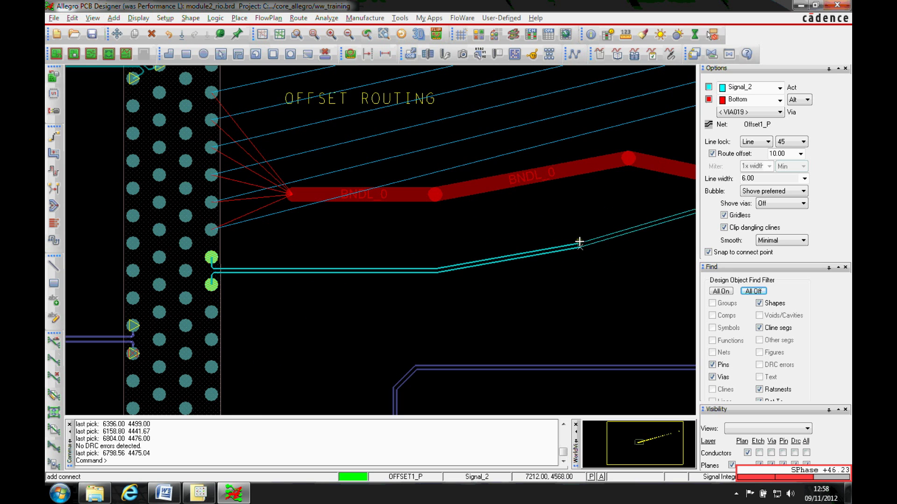
pyautogui.click(631, 236)
pyautogui.press('Right')
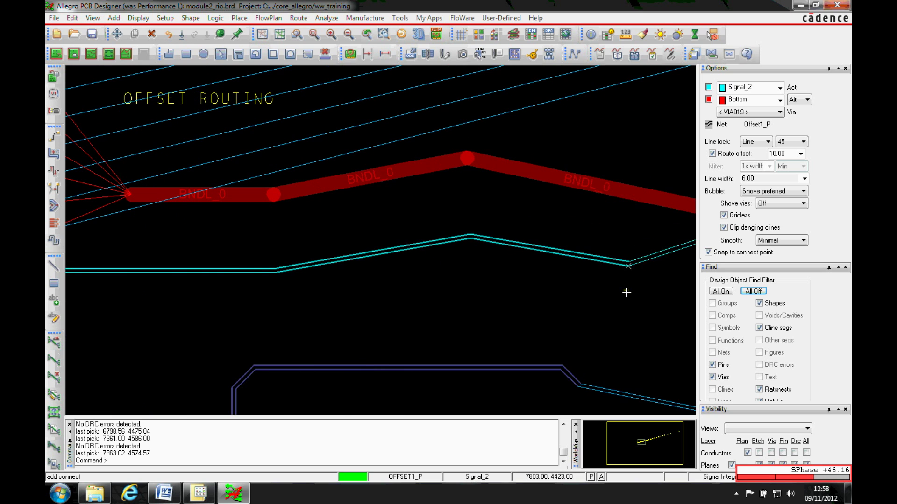
pyautogui.press('Right')
pyautogui.click(595, 284)
pyautogui.press('Right')
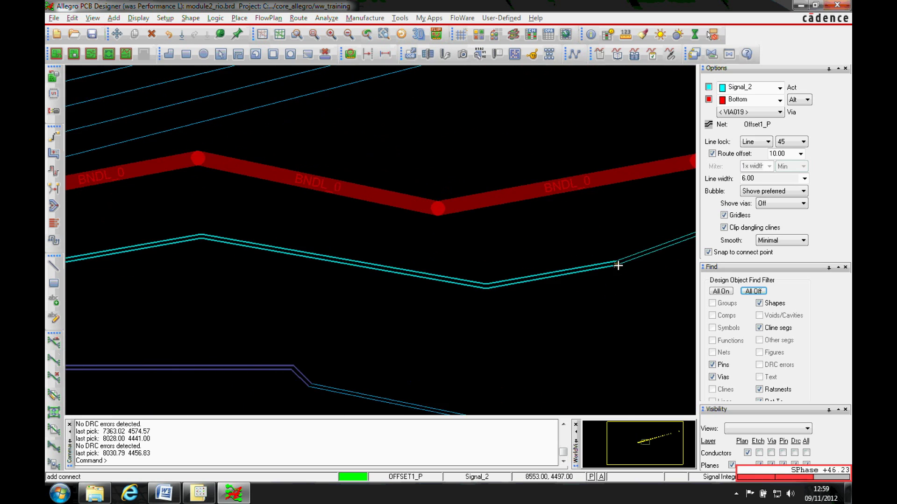
pyautogui.press('Right')
pyautogui.press('Right')
# Step: Continue the pair under the guide's next bends up to its turn
pyautogui.click(531, 243)
pyautogui.press('Right')
pyautogui.press('Right')
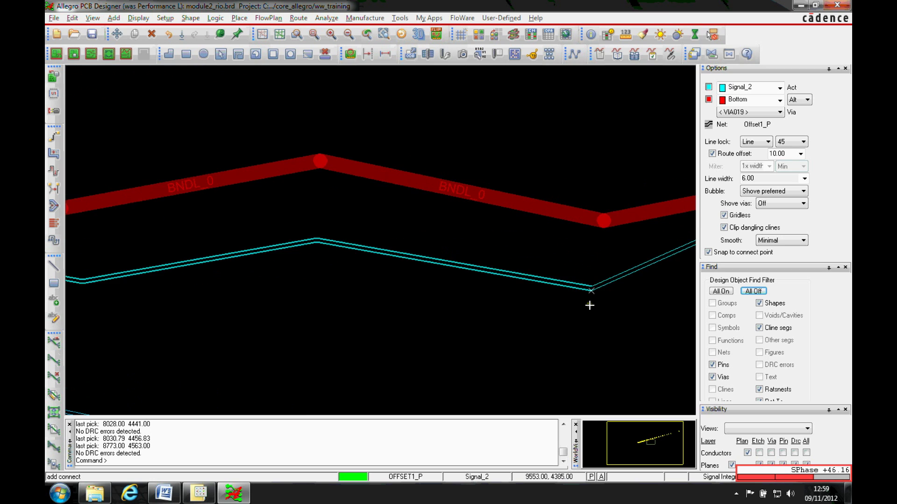
pyautogui.click(595, 301)
pyautogui.press('Right')
pyautogui.press('Right')
pyautogui.press('Right')
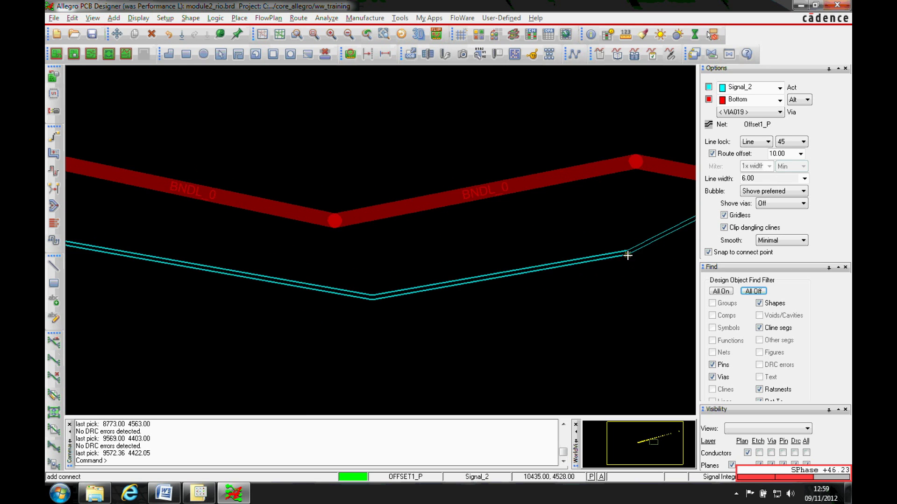
pyautogui.press('Right')
pyautogui.click(596, 247)
pyautogui.press('Right')
pyautogui.press('Right')
pyautogui.press('Right')
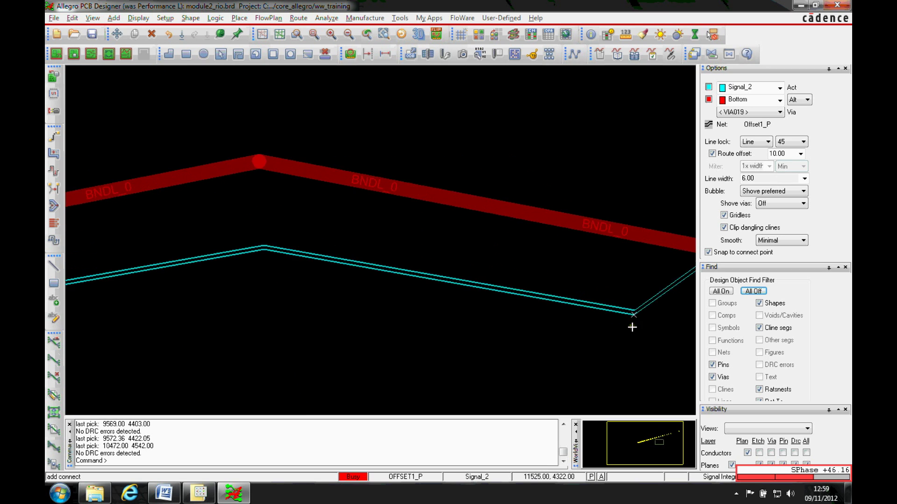
pyautogui.press('Right')
pyautogui.press('Right')
pyautogui.scroll(-2, 604, 396)
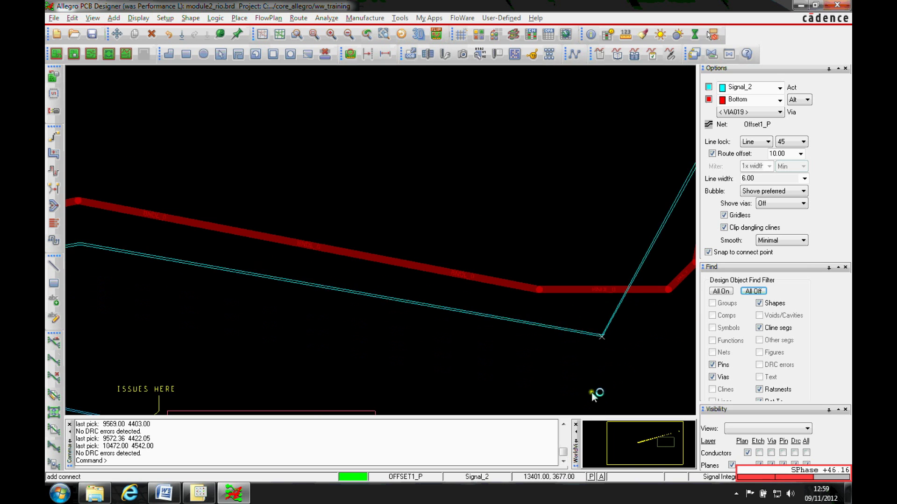
pyautogui.press('Right')
# Step: With route offset off, place the pair's vertices around the guide's lower corner
pyautogui.click(479, 321)
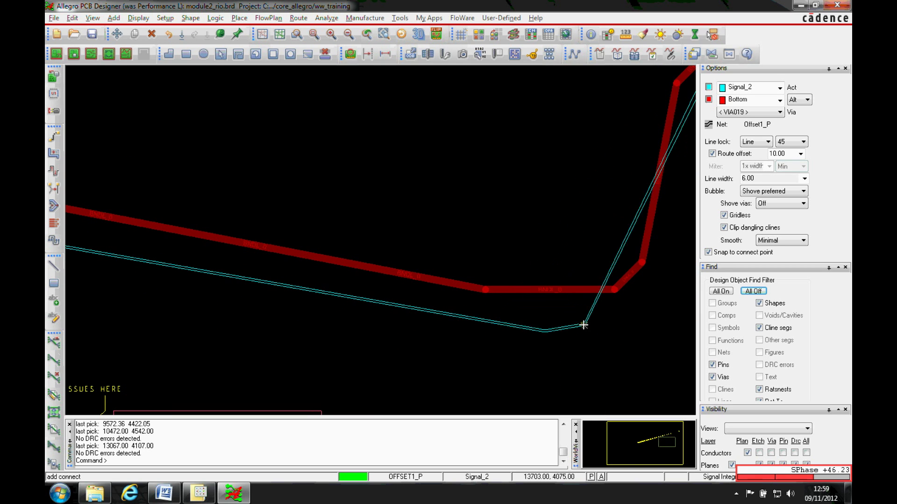
pyautogui.click(712, 153)
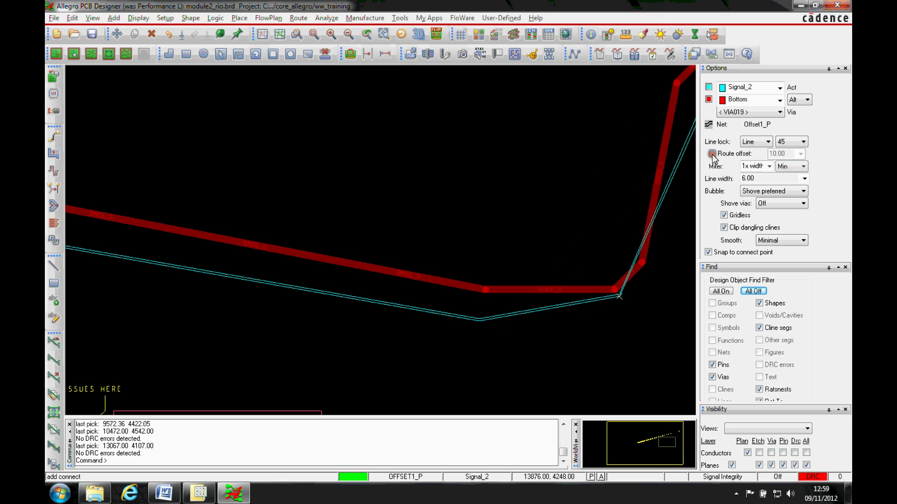
pyautogui.click(608, 320)
pyautogui.click(609, 321)
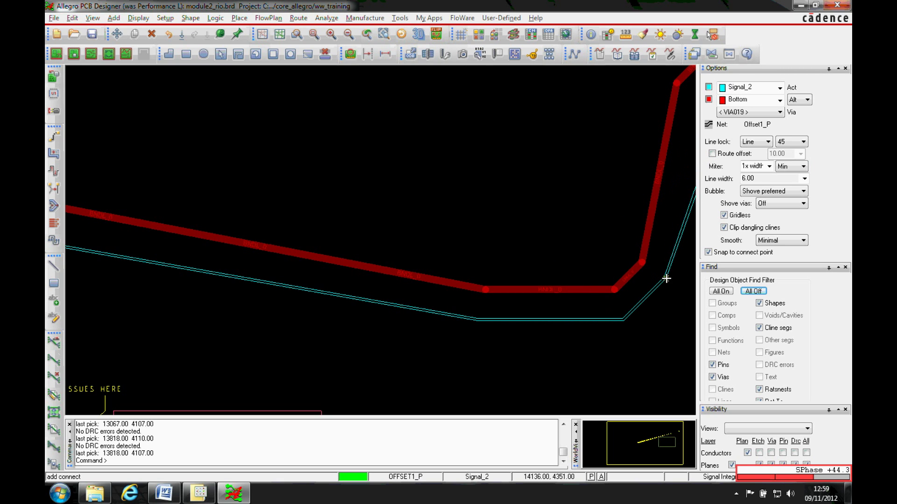
pyautogui.click(665, 274)
# Step: Re-enable route offset and route the pair up the guide's rising section
pyautogui.click(711, 154)
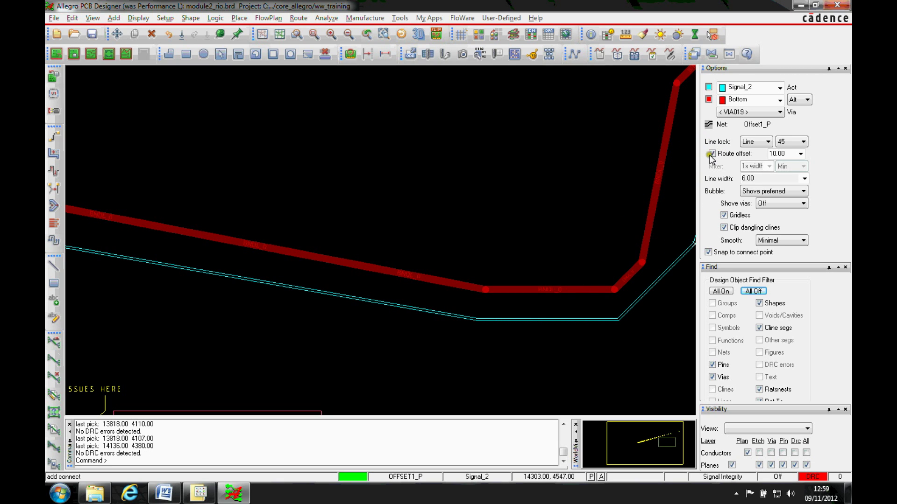
pyautogui.press('Right')
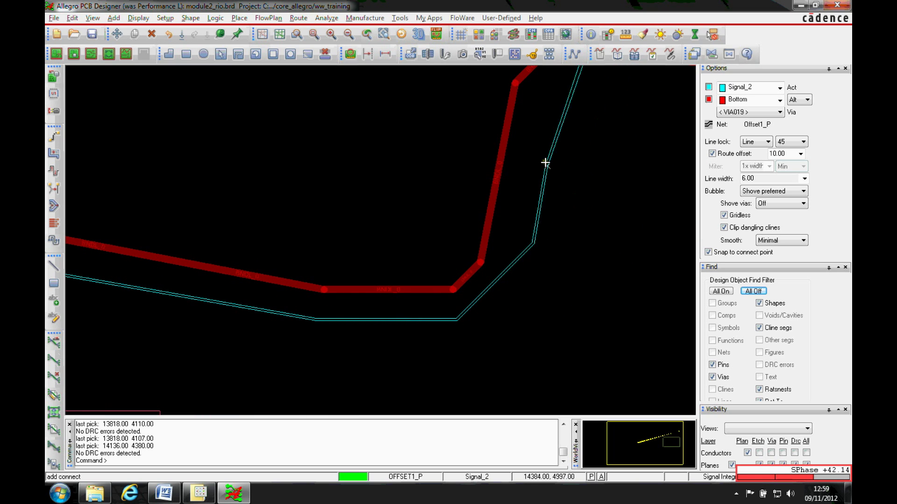
pyautogui.click(537, 95)
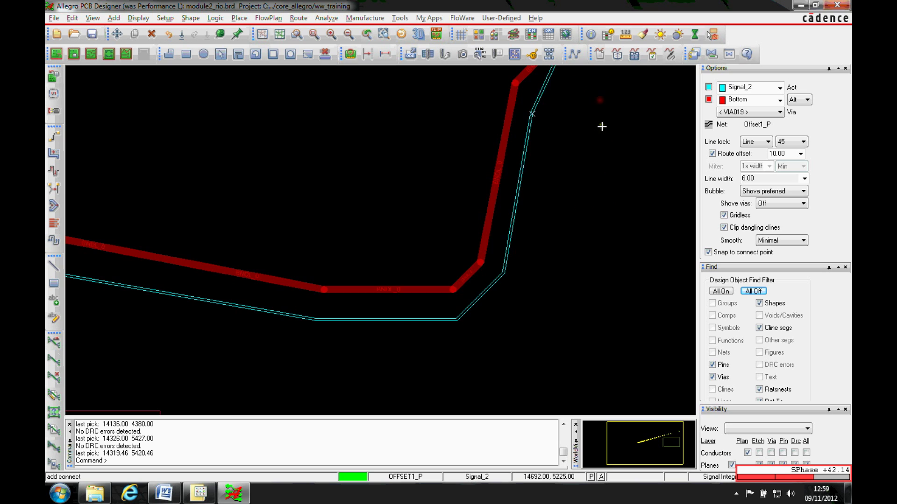
pyautogui.press('Up')
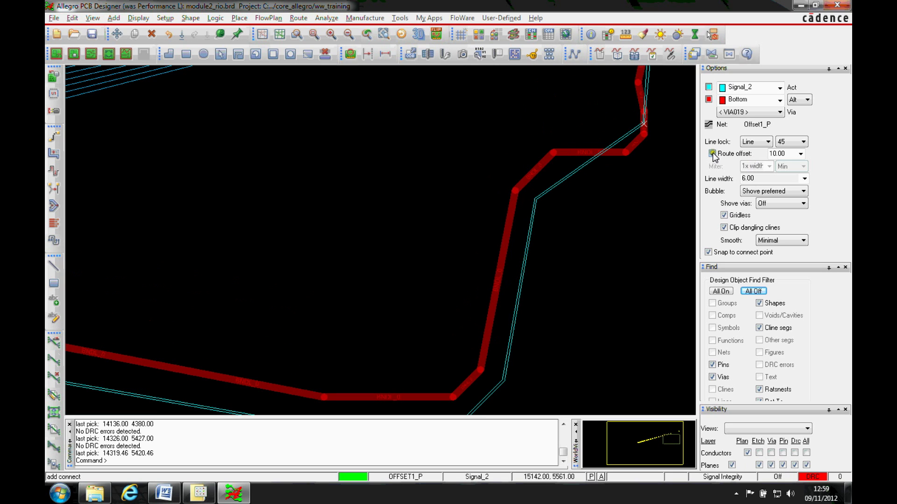
# Step: With route offset off, route the pair around the guide's upper corner and horizontal jog
pyautogui.click(713, 154)
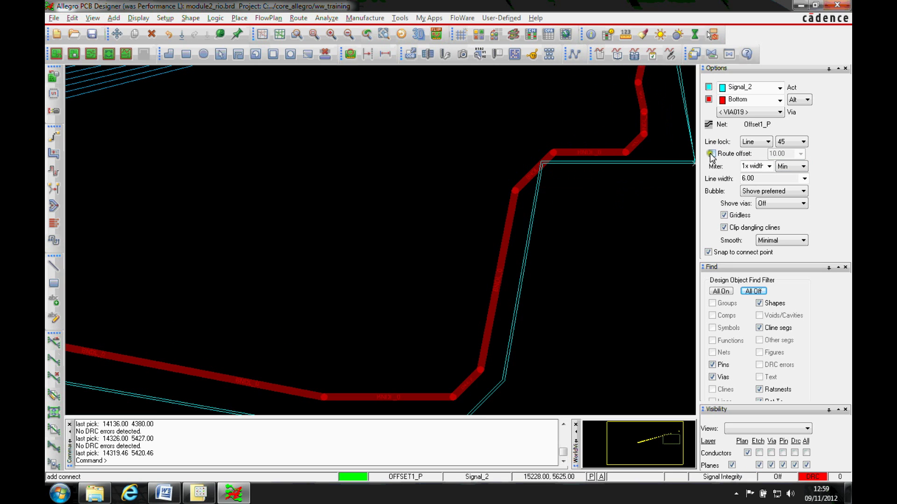
pyautogui.click(536, 198)
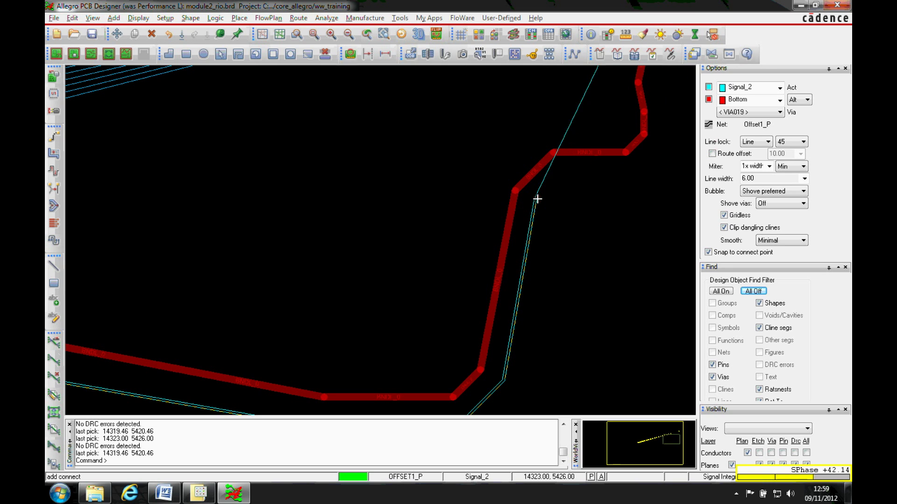
pyautogui.click(563, 170)
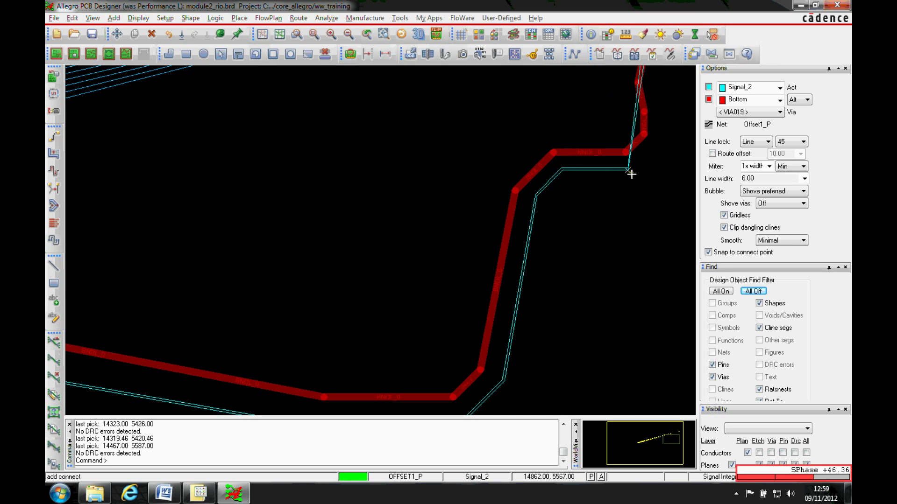
pyautogui.click(627, 171)
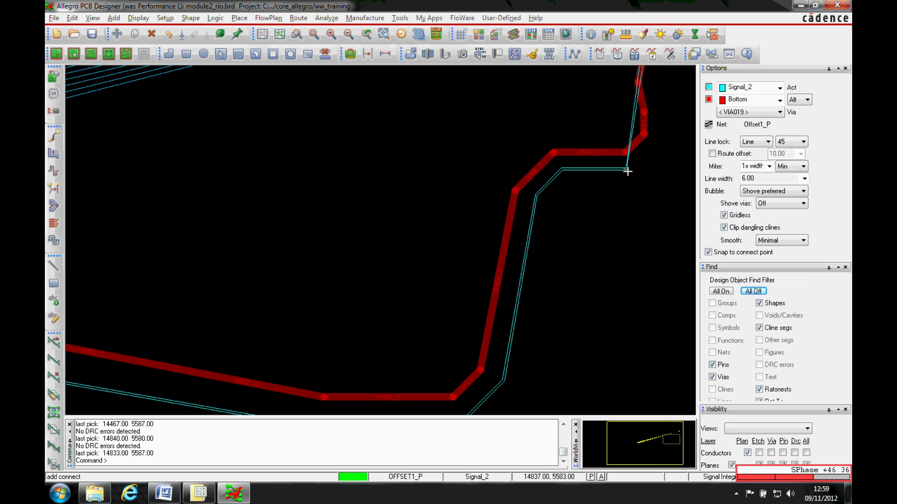